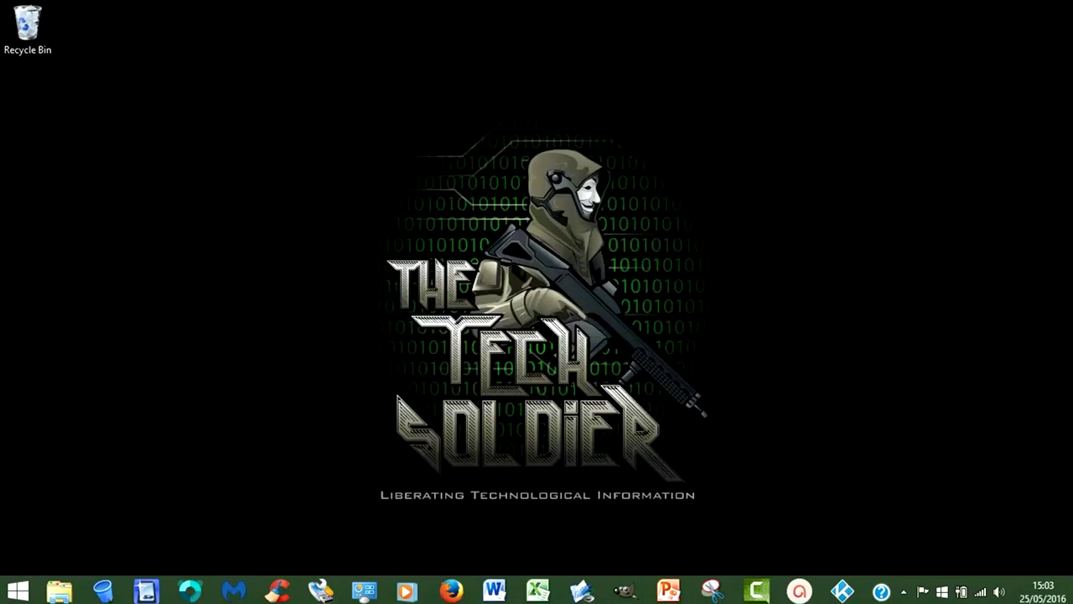
Step: Launch Kodi from its Windows taskbar icon
click(841, 593)
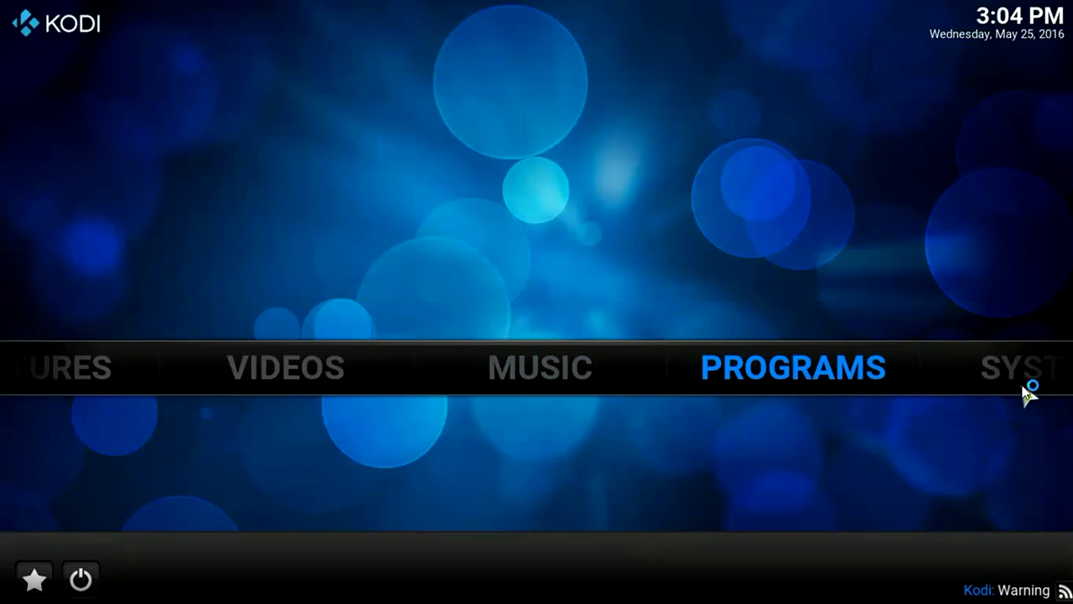
Step: Go to File manager under SYSTEM, showing Profile directory and Add source in both panes
mouse_move(941, 359)
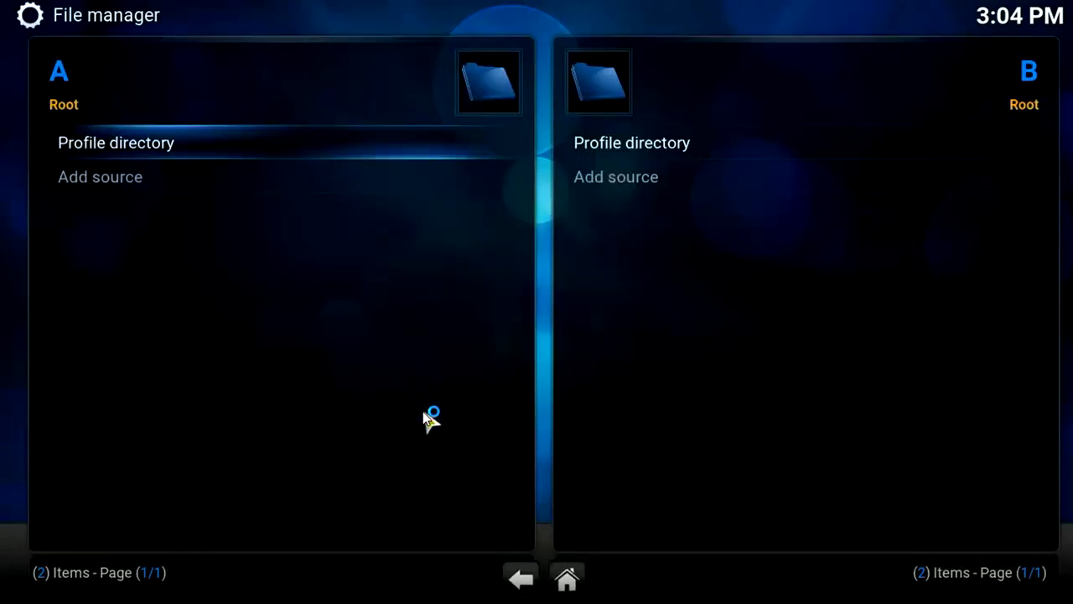
click(78, 183)
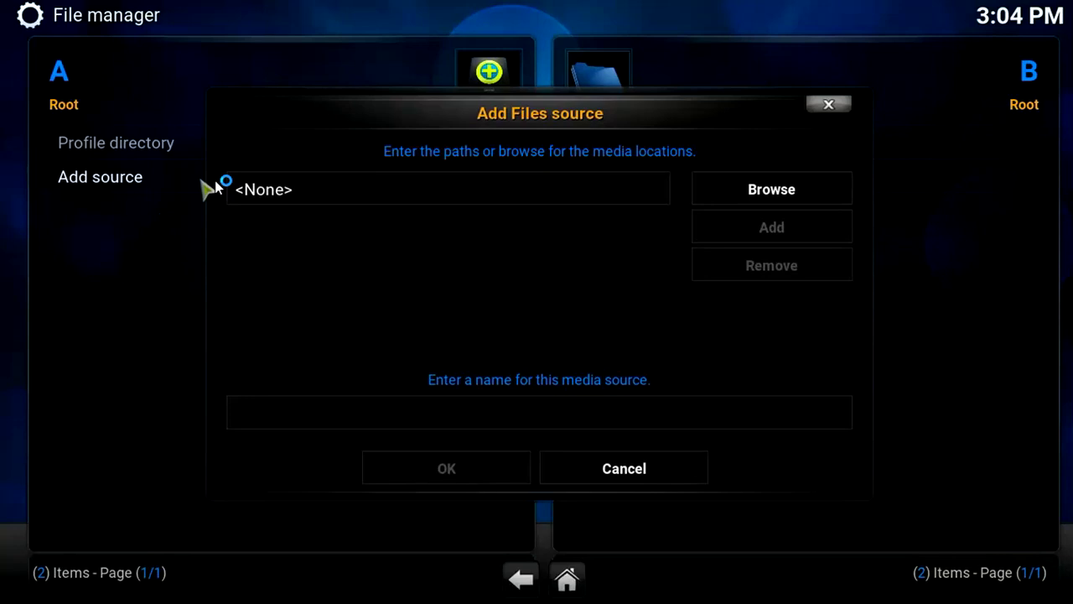
click(285, 191)
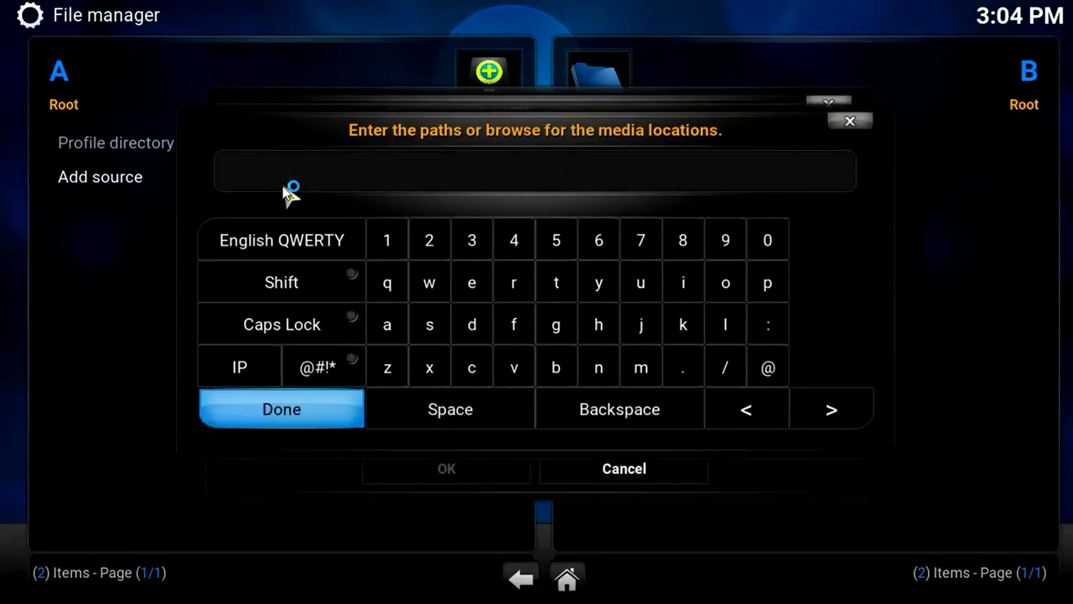
text(http:)
text(//)
text(fusion.)
text(tva)
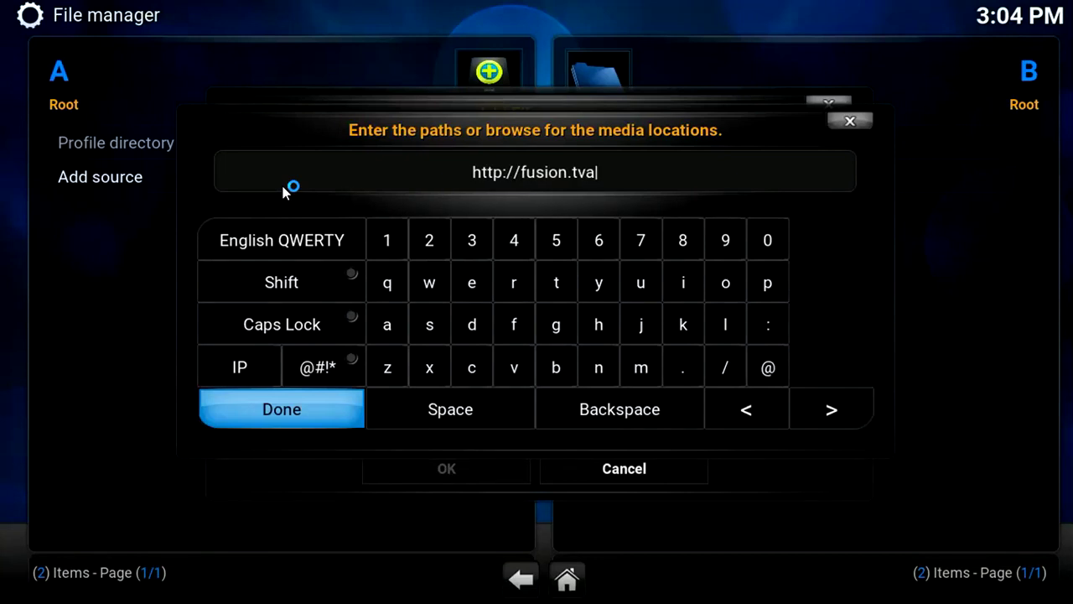
text(ddons.ag)
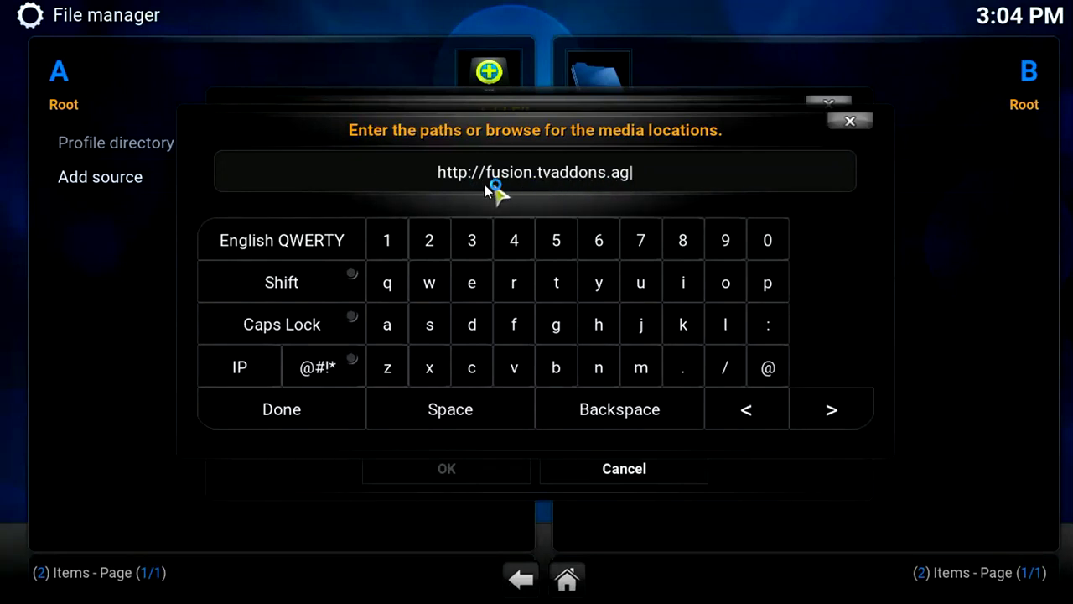
click(319, 411)
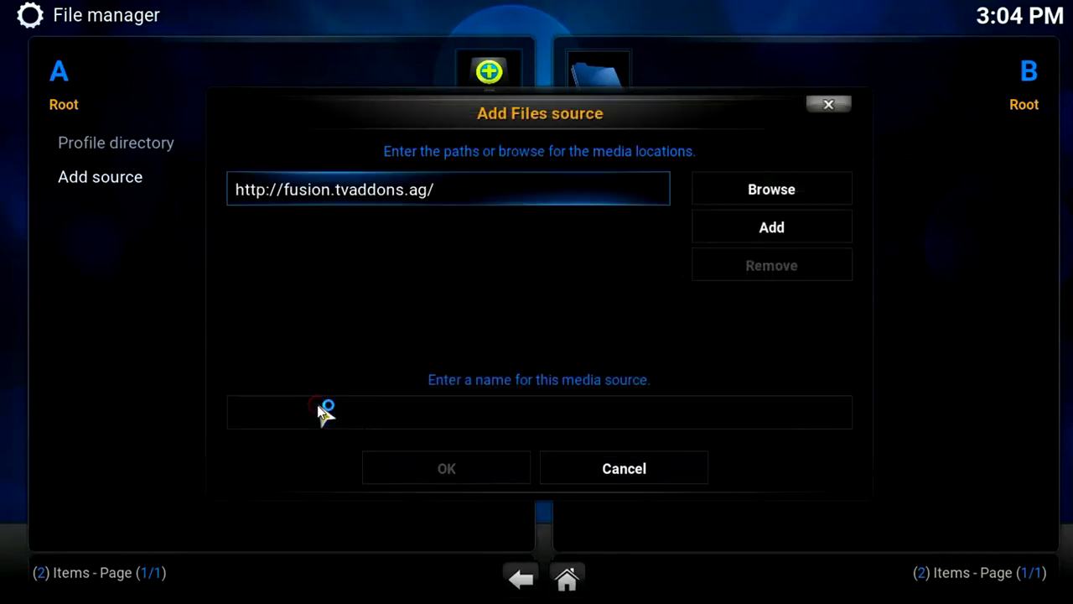
click(553, 412)
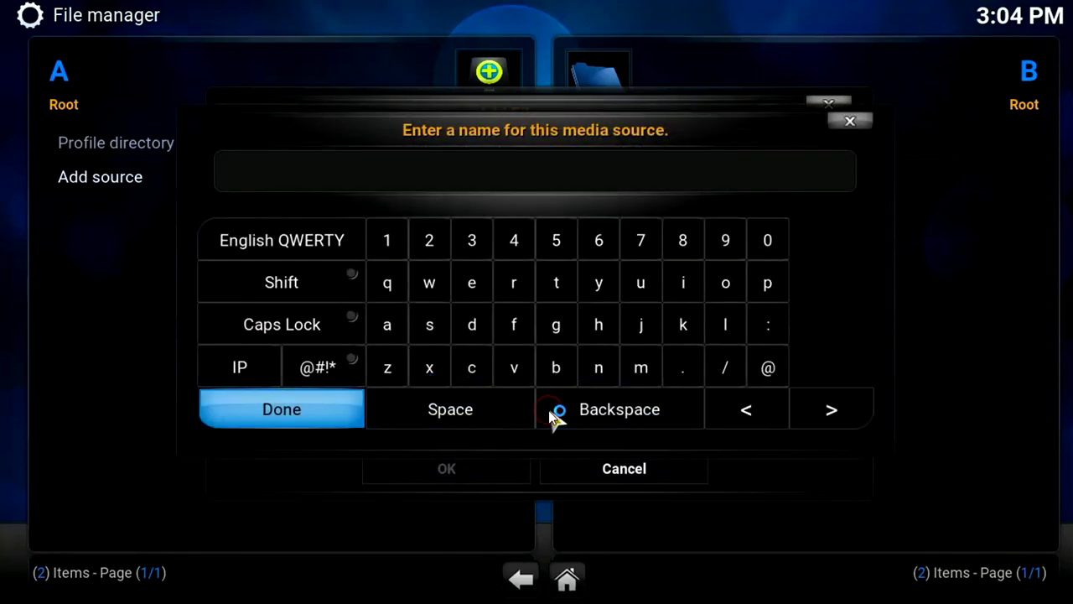
text(Fusi)
text(on)
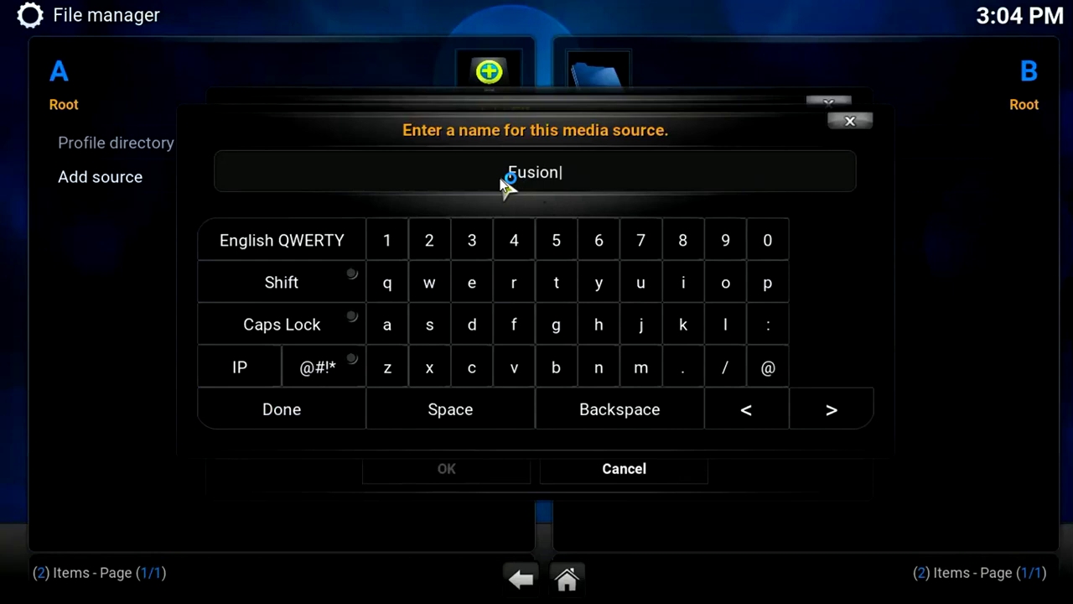
click(327, 410)
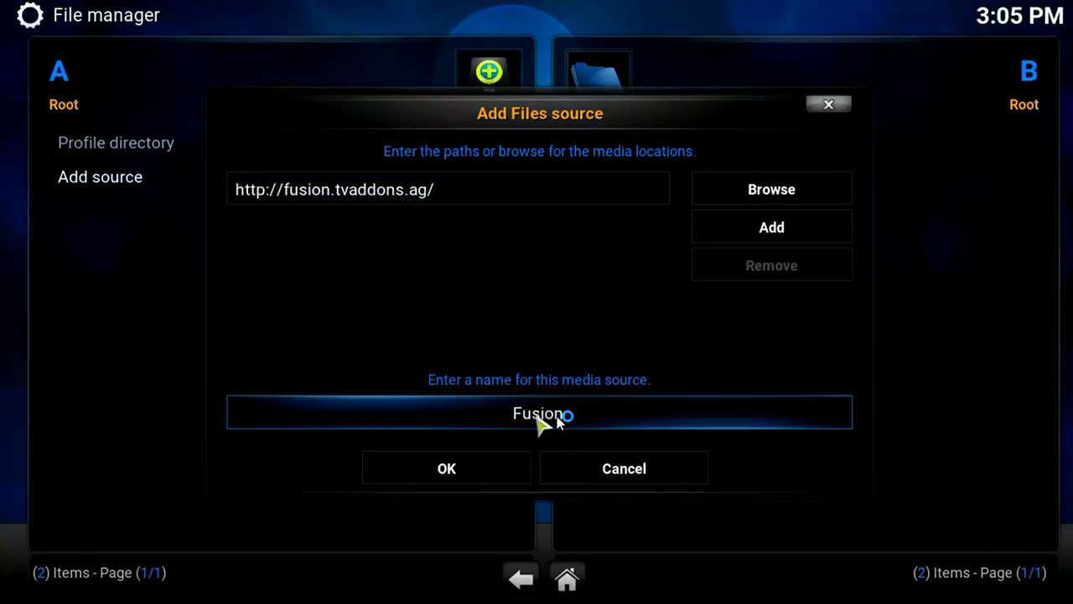
click(473, 472)
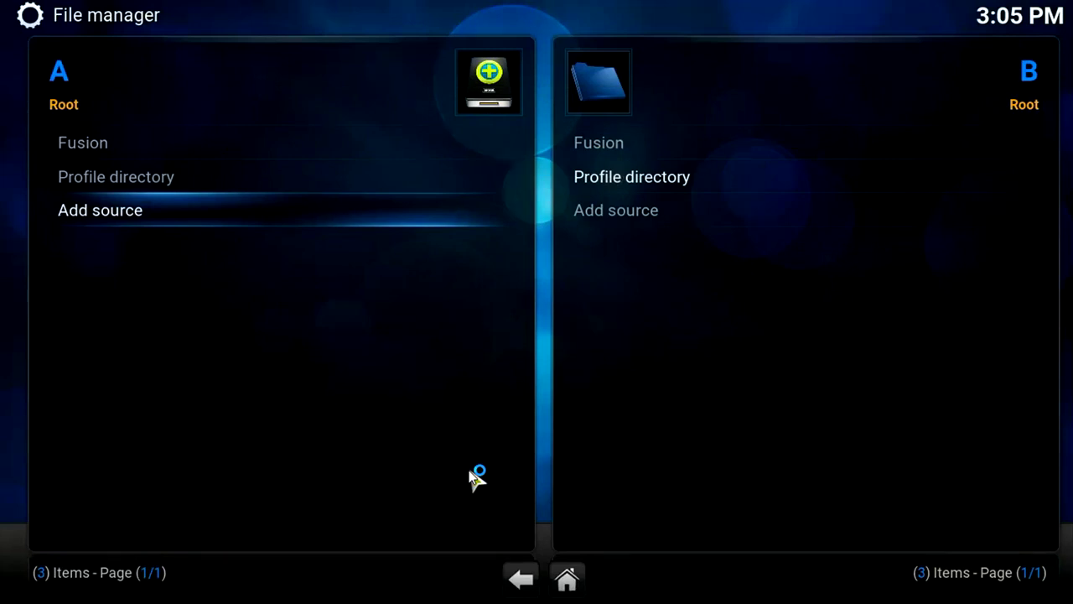
Step: Install Config Wizard from plugin.video.hubwizard-1.2.0.zip in the Fusion source's start-here folder
click(568, 580)
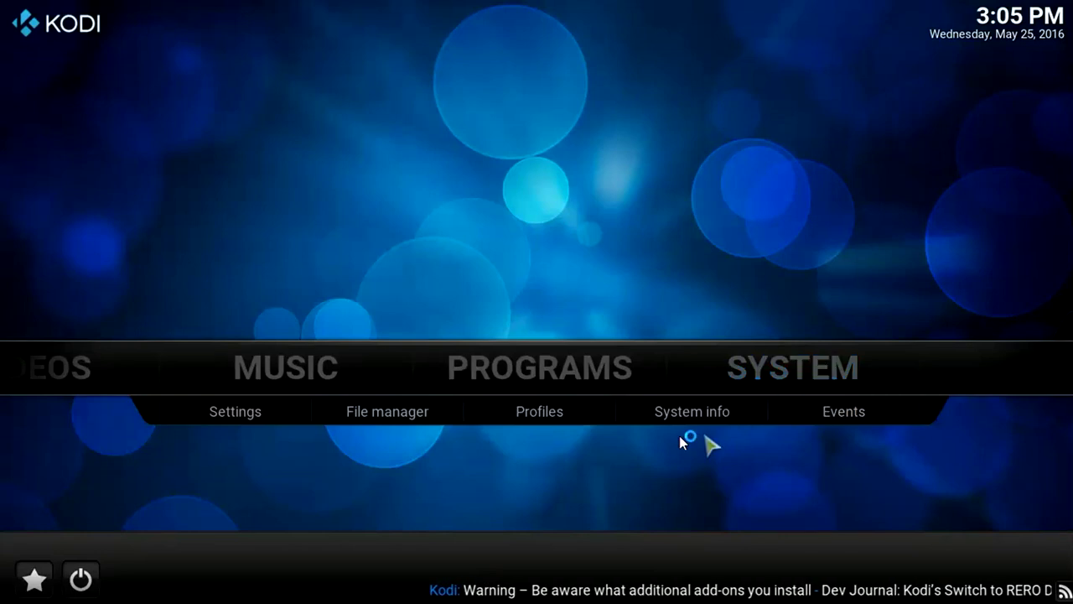
click(265, 422)
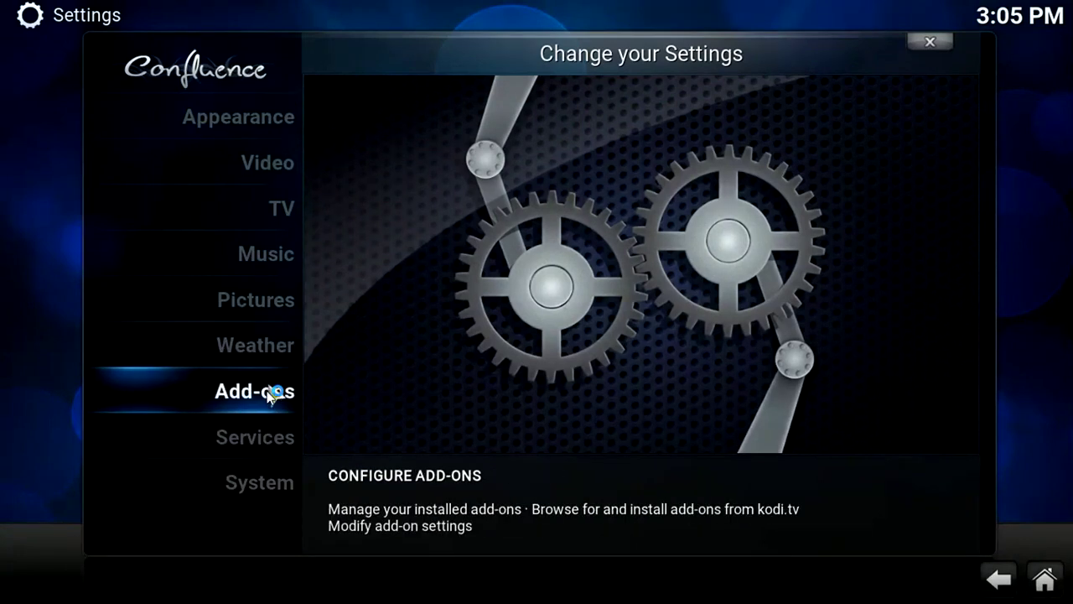
click(270, 399)
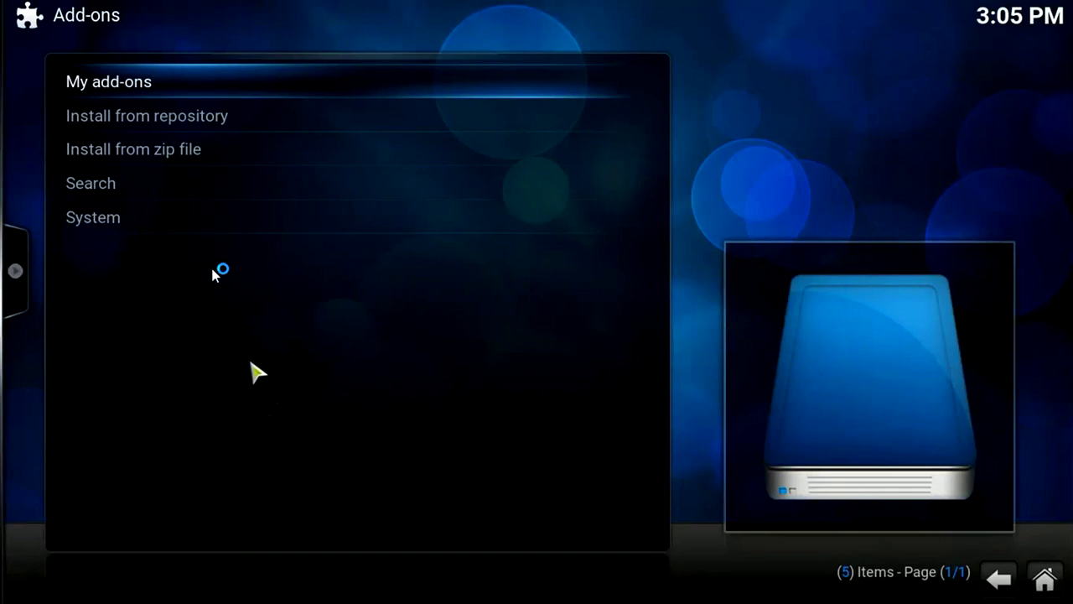
click(217, 156)
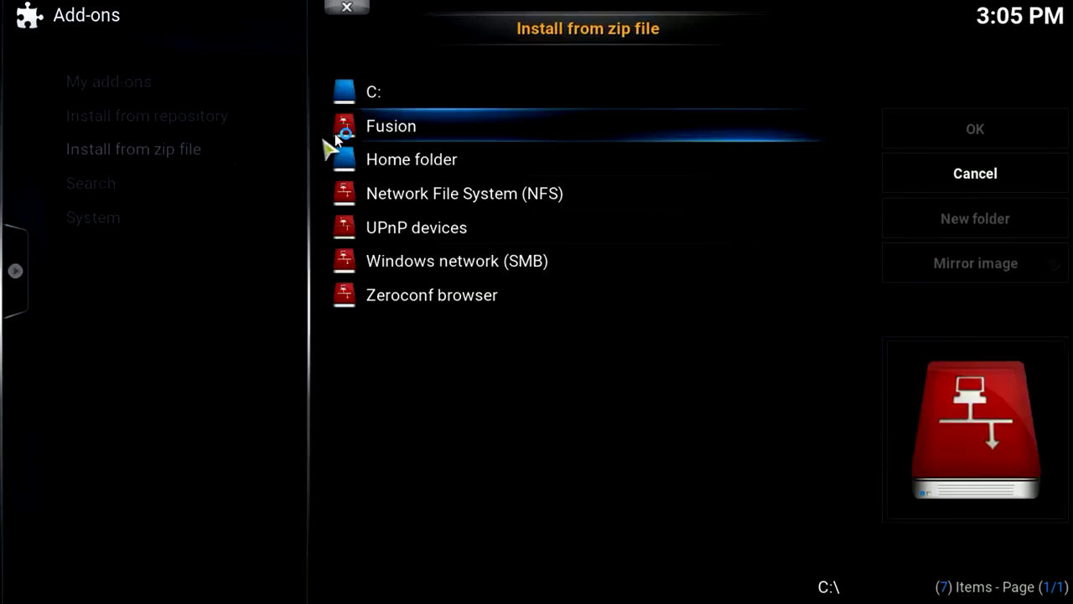
click(385, 132)
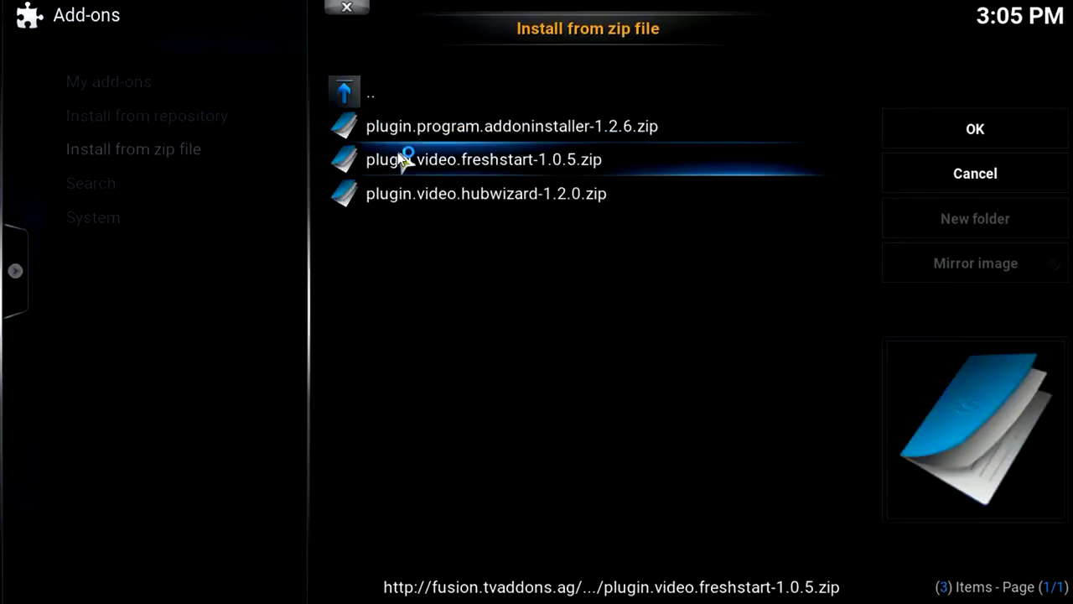
click(427, 201)
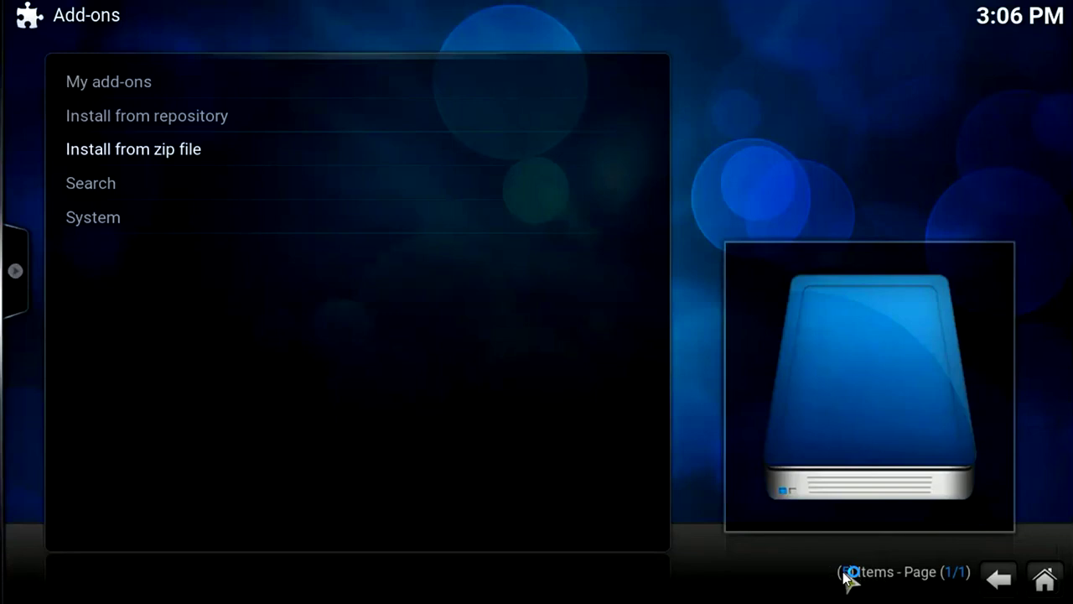
Step: Start Config Wizard from the home screen's program add-ons to show the MAC, WINDOWS and other builds
click(1060, 575)
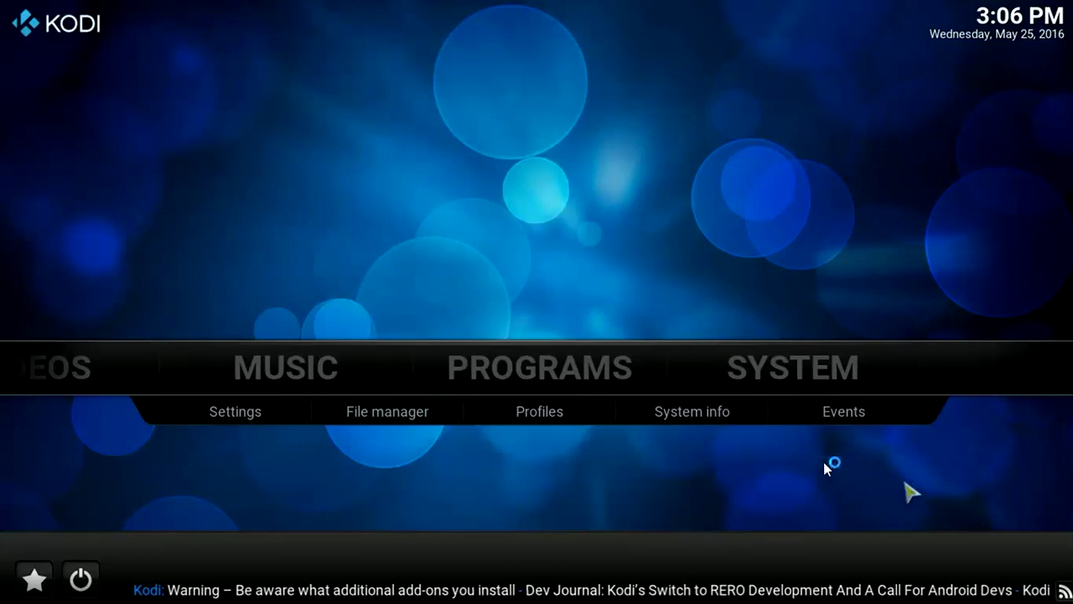
click(584, 379)
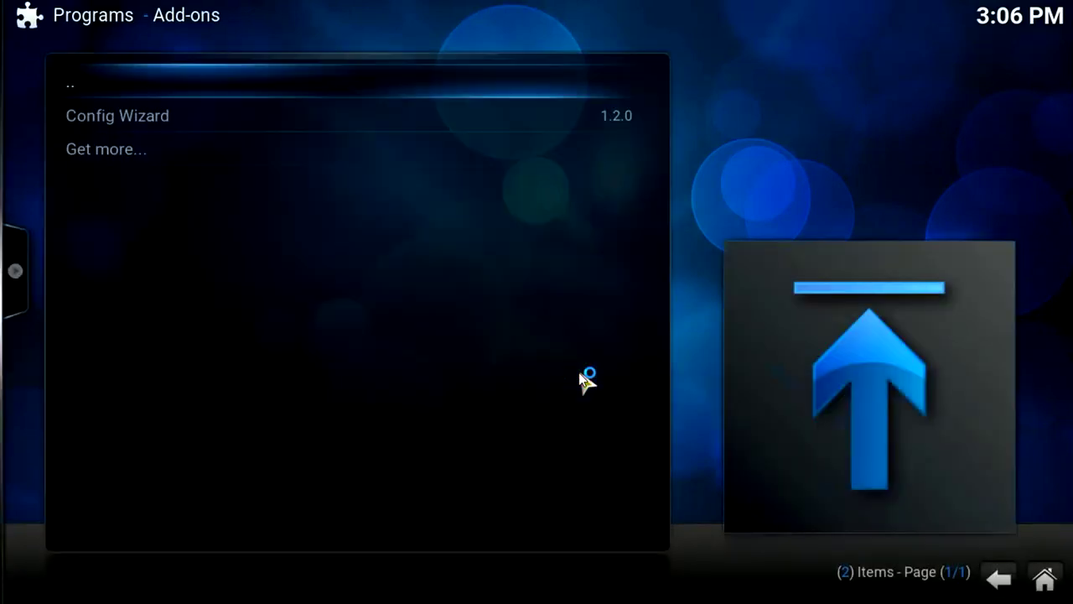
click(259, 120)
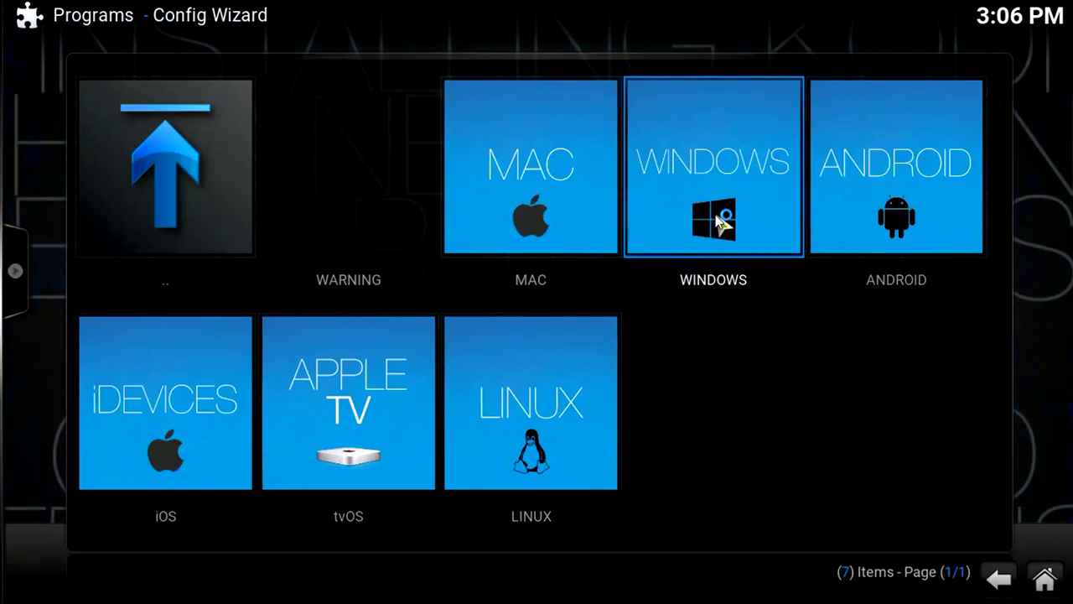
Step: Install the WINDOWS build, letting TEAM TVADDONS customize the add-on selection
click(720, 220)
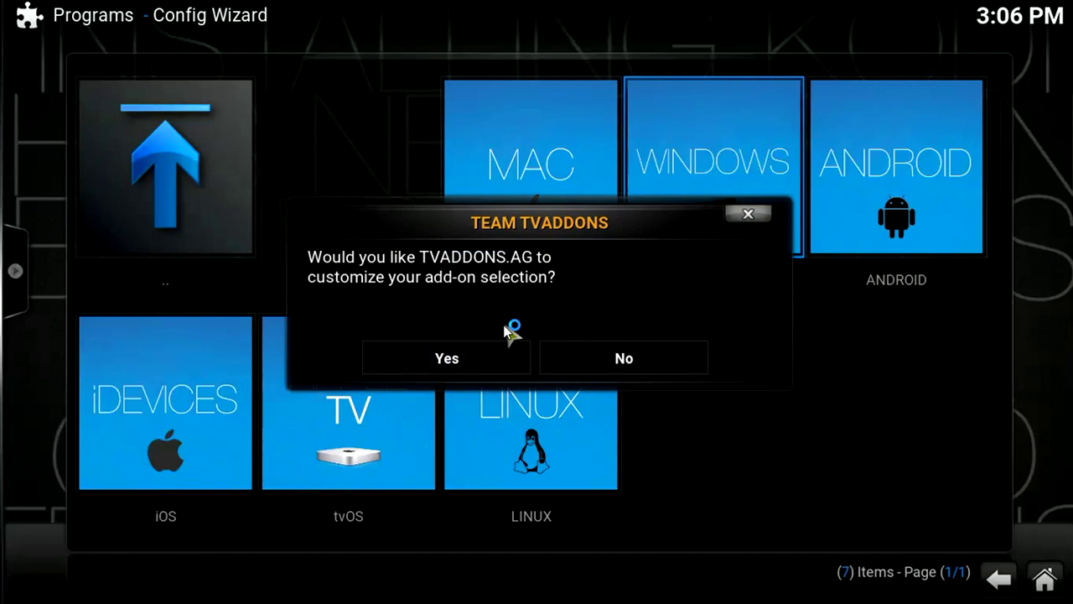
click(477, 358)
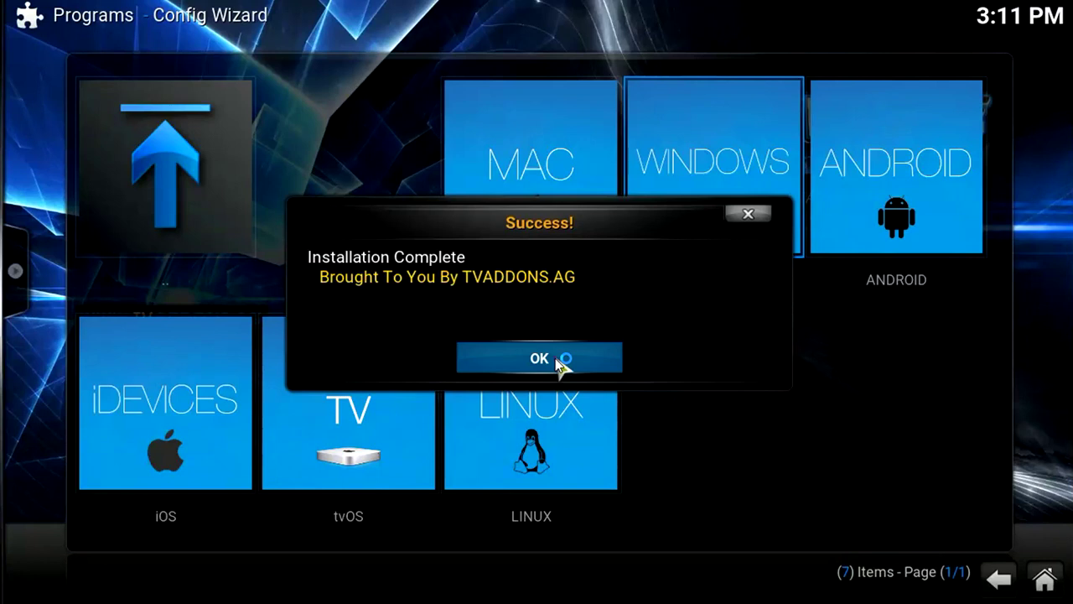
Step: Dismiss the Installation Complete message and bring up the VIDEOS row with Exodus, Velocity and Phoenix
click(555, 358)
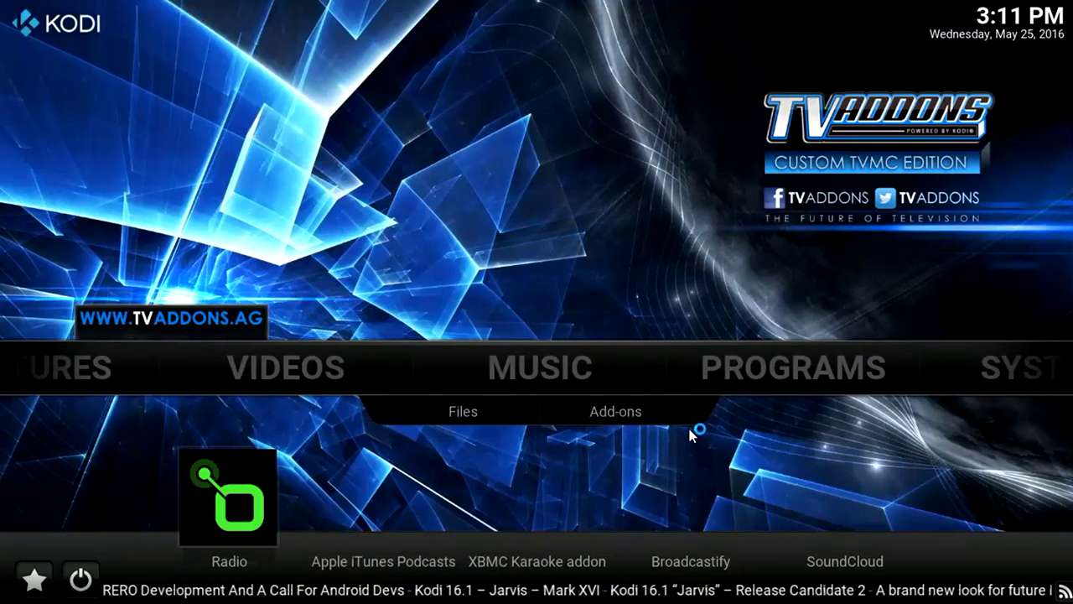
mouse_move(336, 366)
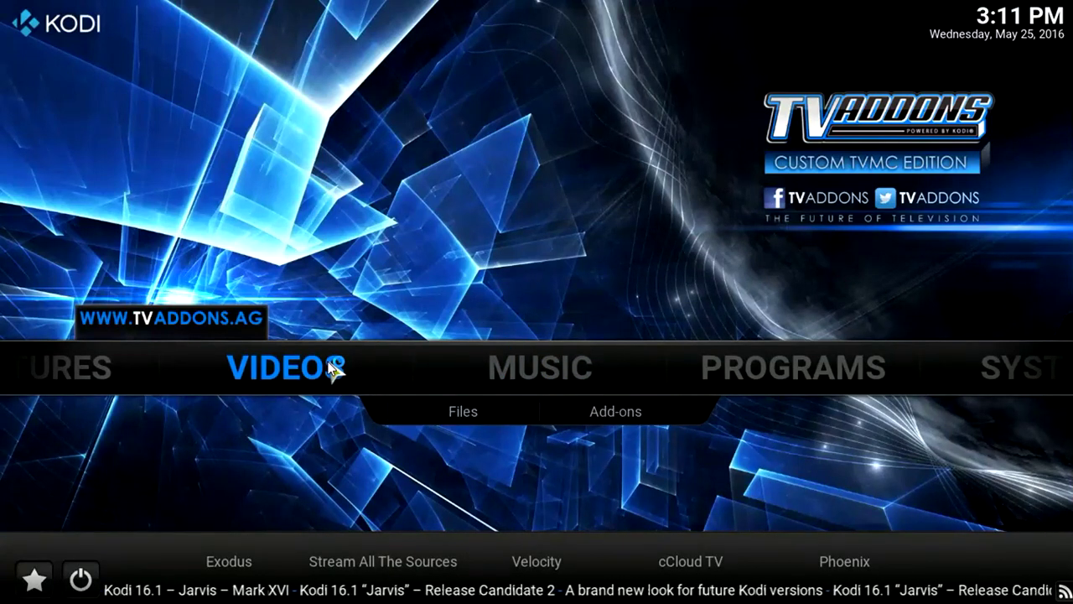
mouse_move(24, 375)
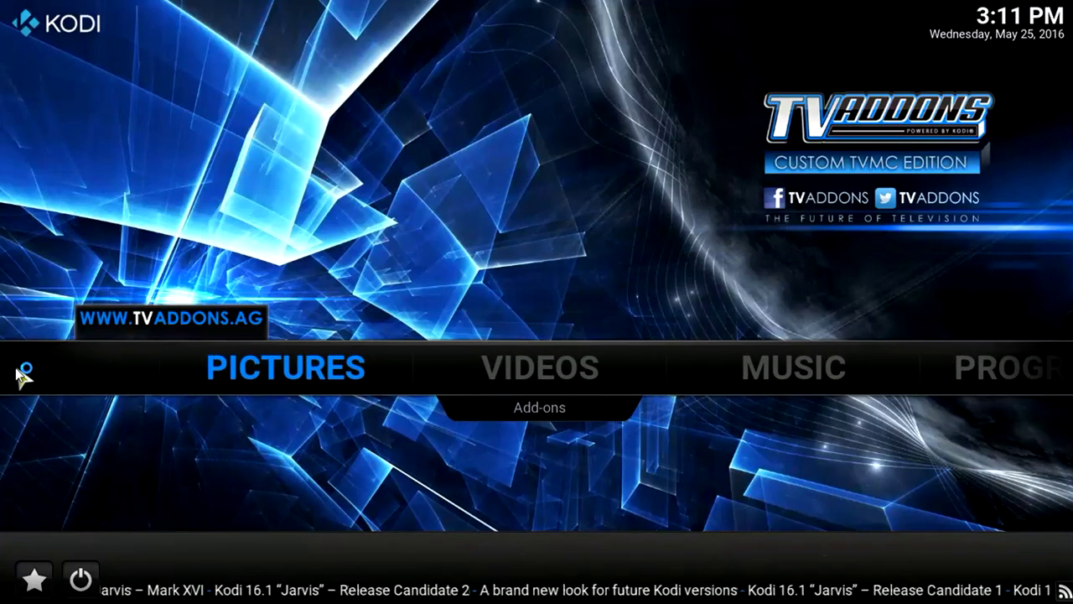
mouse_move(467, 372)
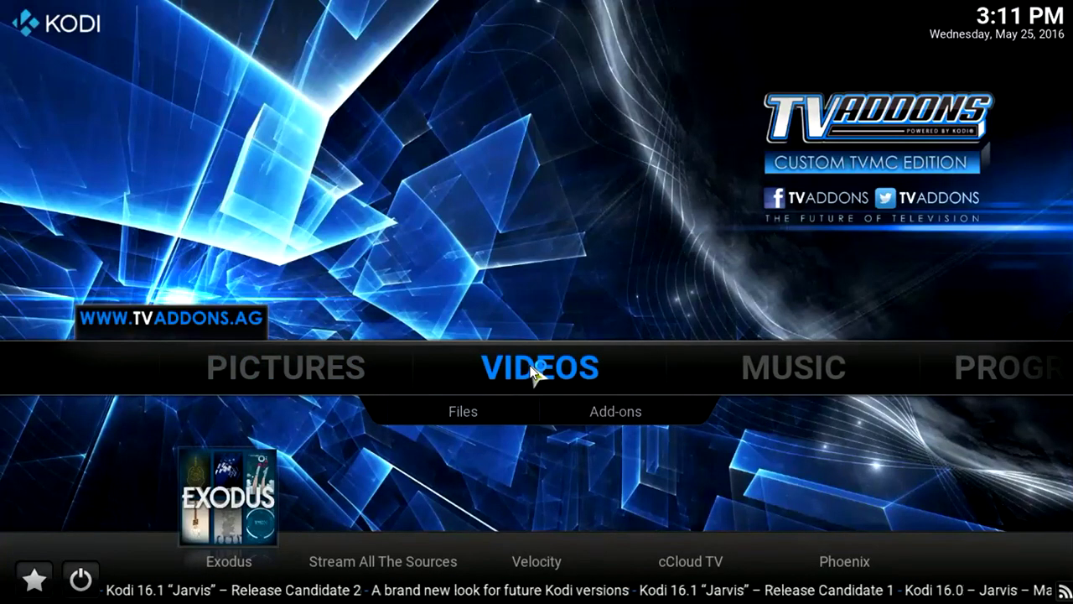